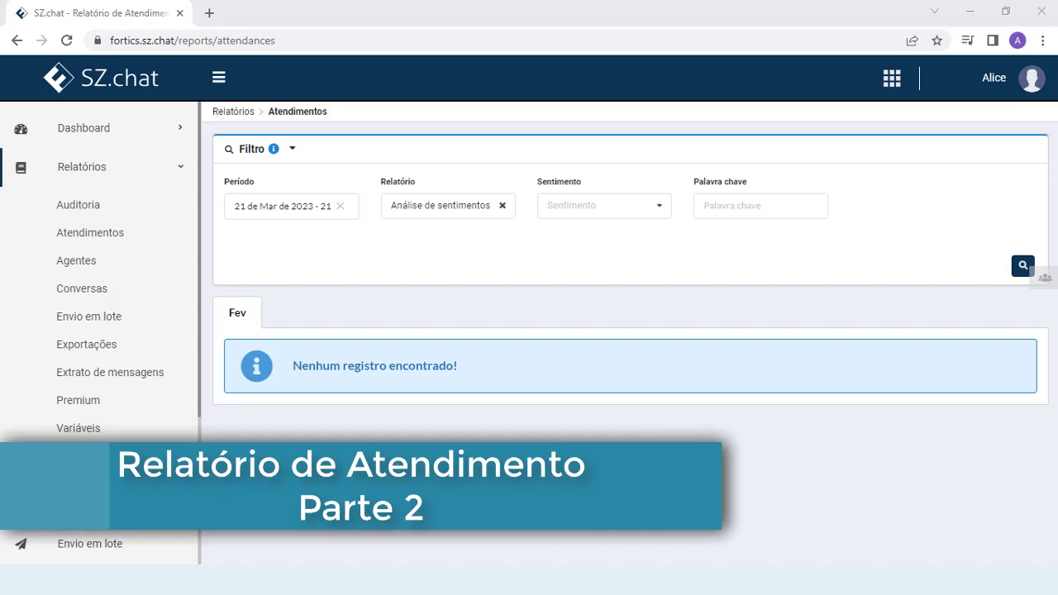
Review the report types offered in the attendance report filter, from Atendimento through Instagram comments.
left_click(432, 211)
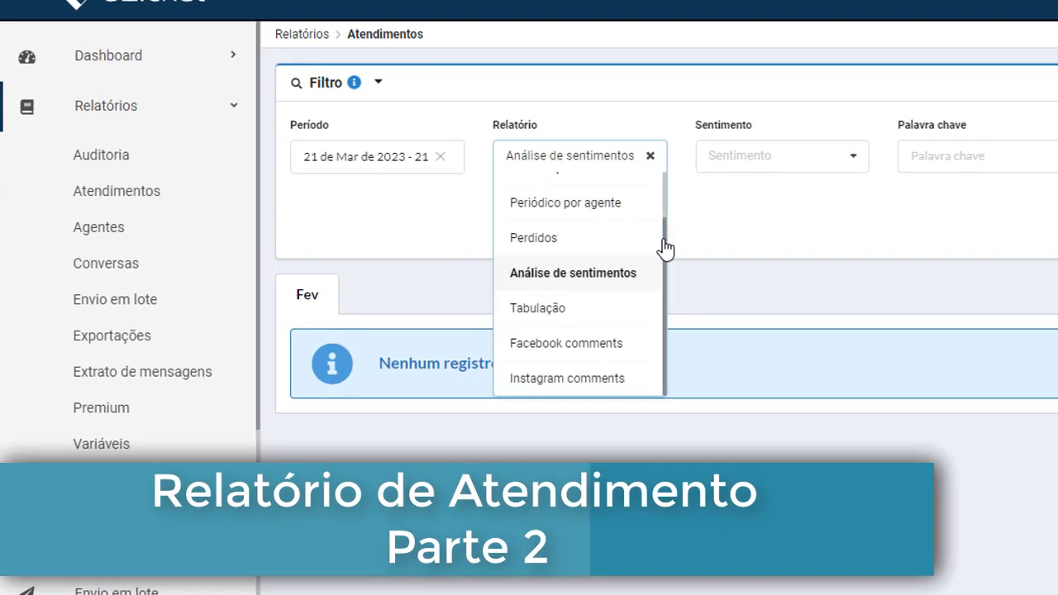
scroll(589, 259, "up", 2)
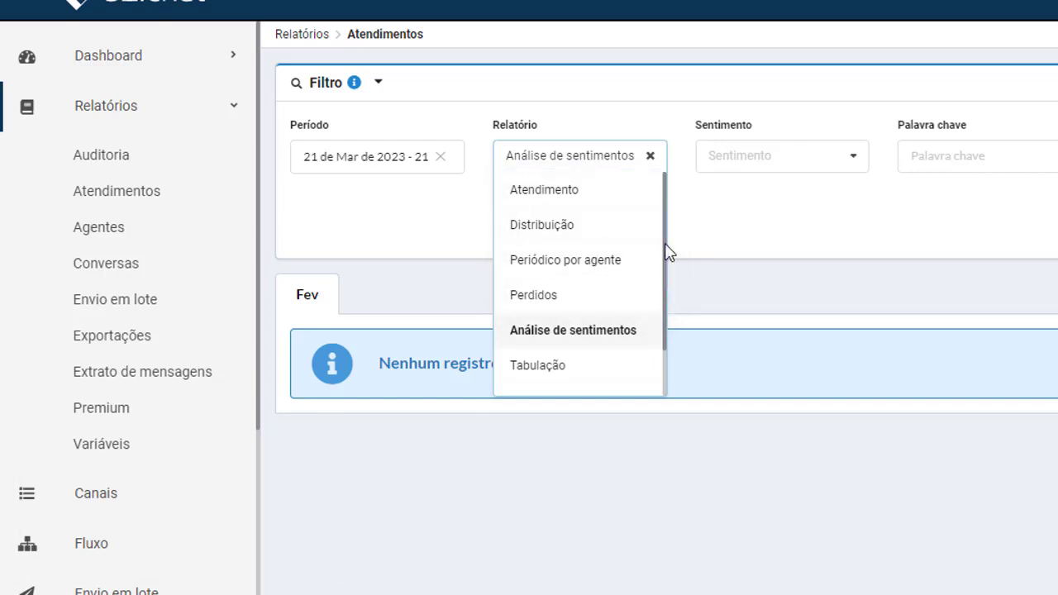
scroll(670, 306, "down", 1)
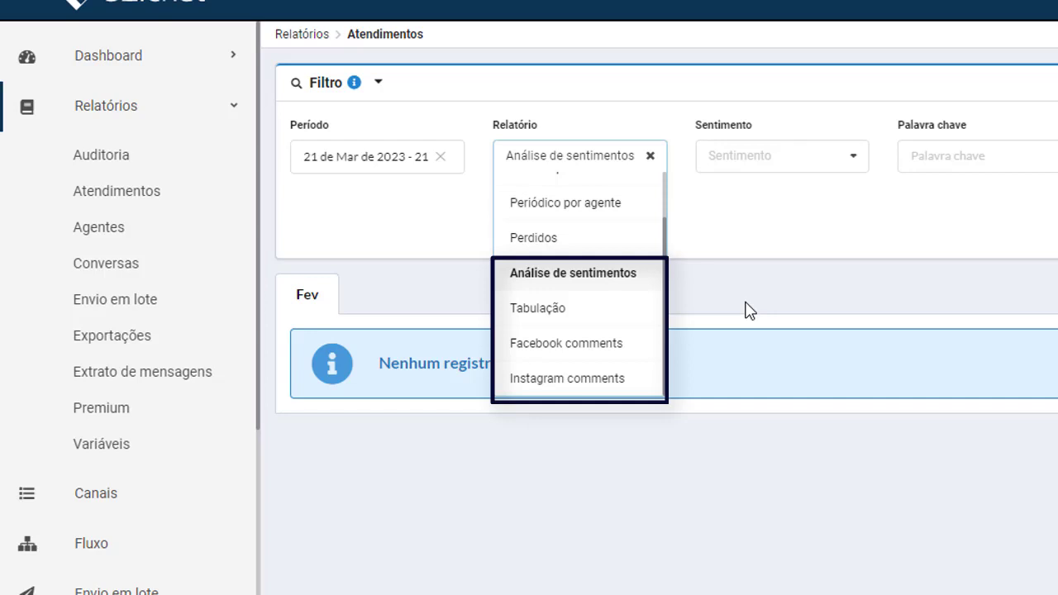
left_click(757, 236)
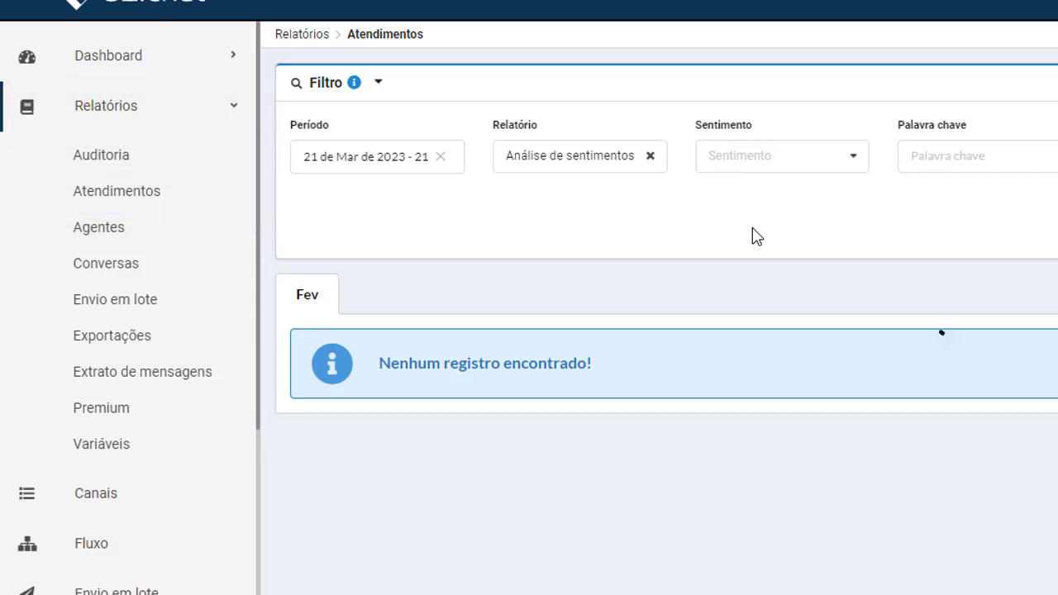
left_click(610, 165)
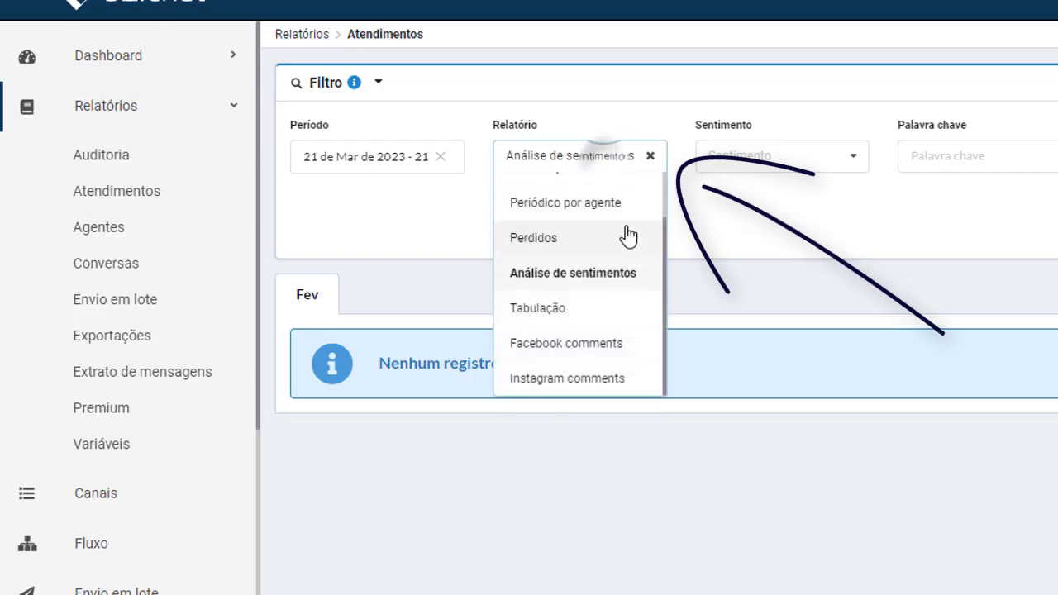
left_click(733, 252)
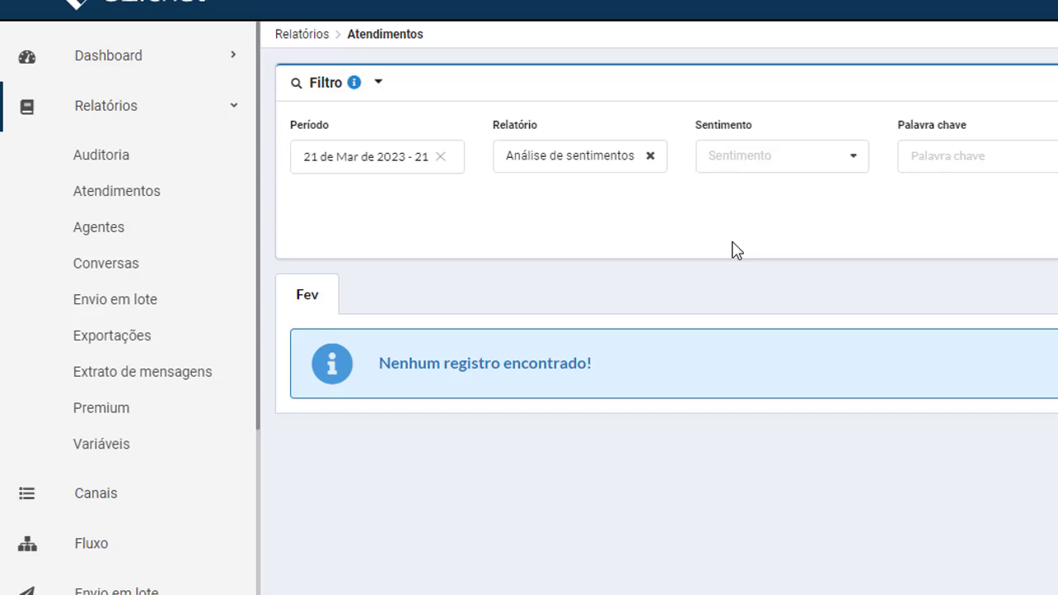
Set the report period to the single day 21 March 2023.
left_click(441, 156)
left_click(387, 162)
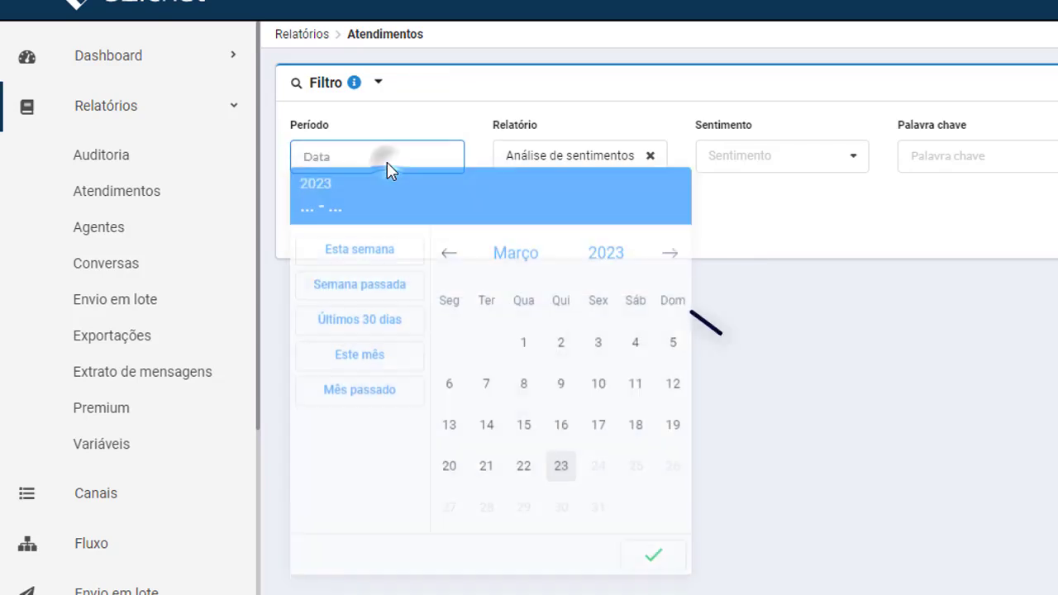
left_click(486, 475)
left_click(486, 476)
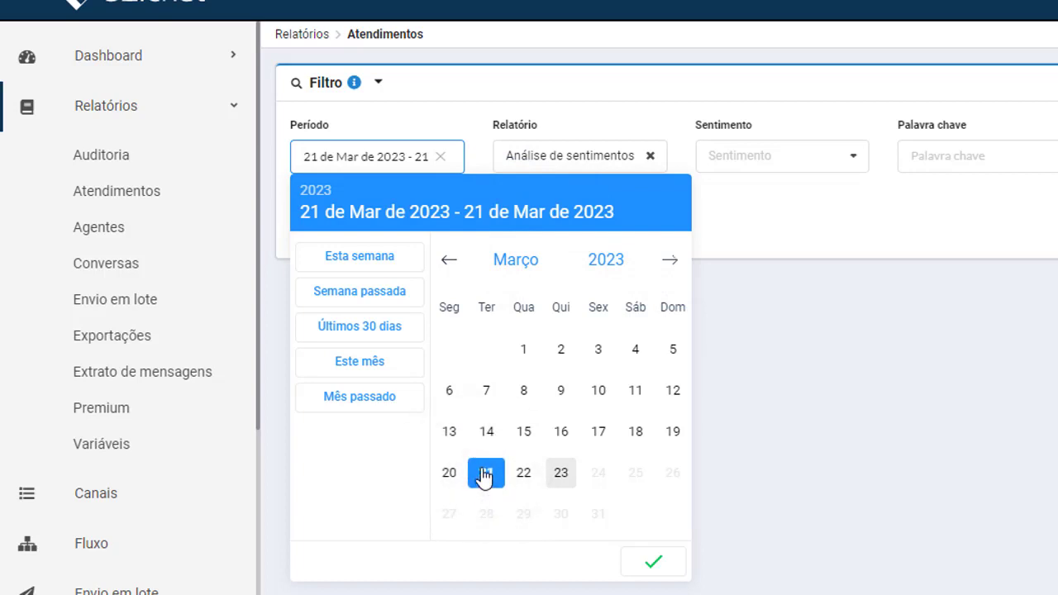
left_click(667, 558)
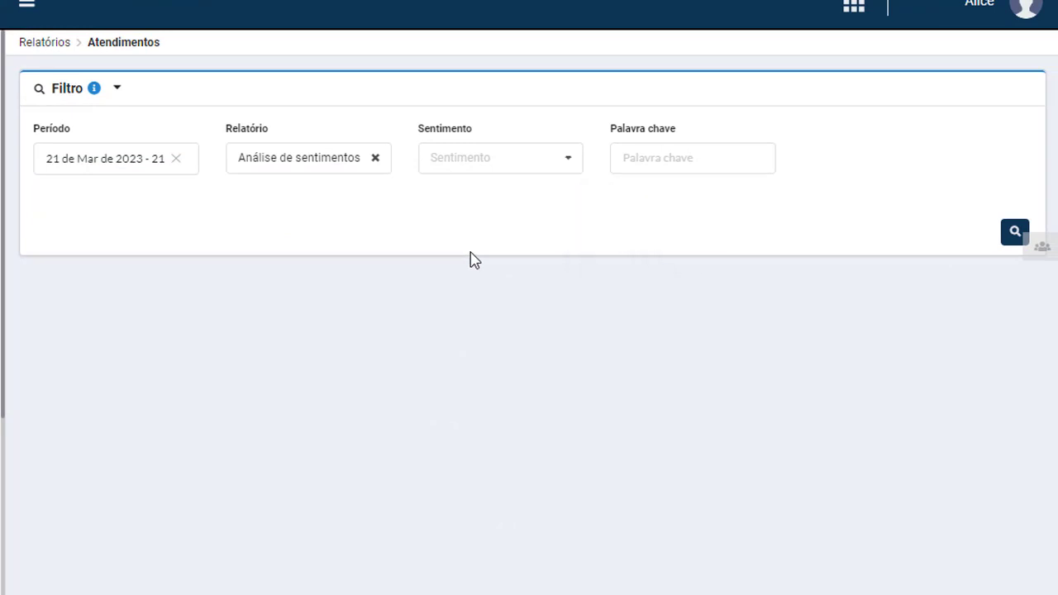
Search the sentiment analysis report for Positivo messages and open the conversation of the "Ótimo" message sent at 01:50:12.
left_click(478, 168)
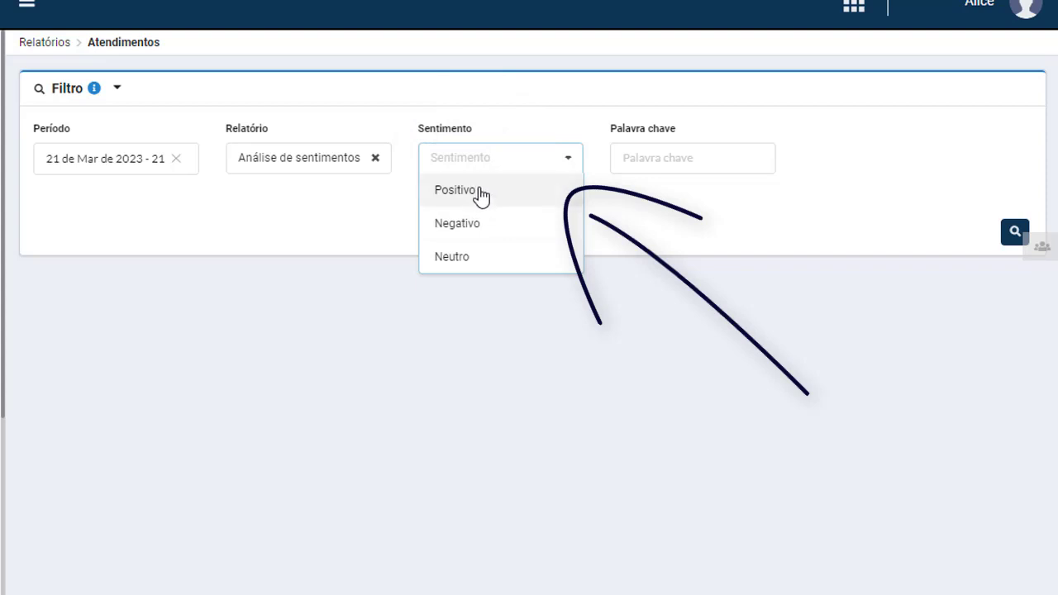
left_click(480, 192)
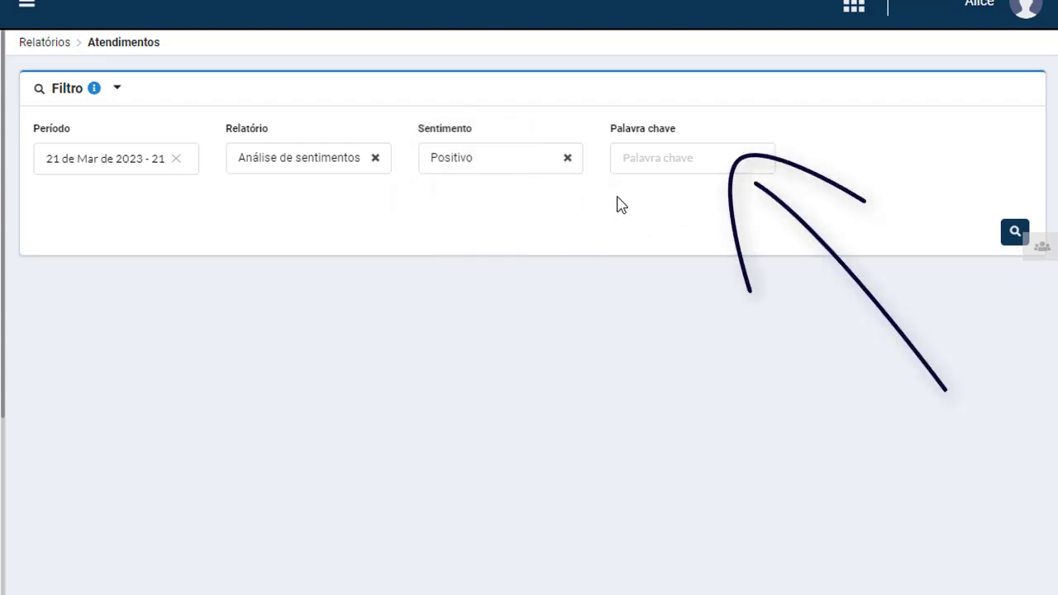
left_click(1016, 230)
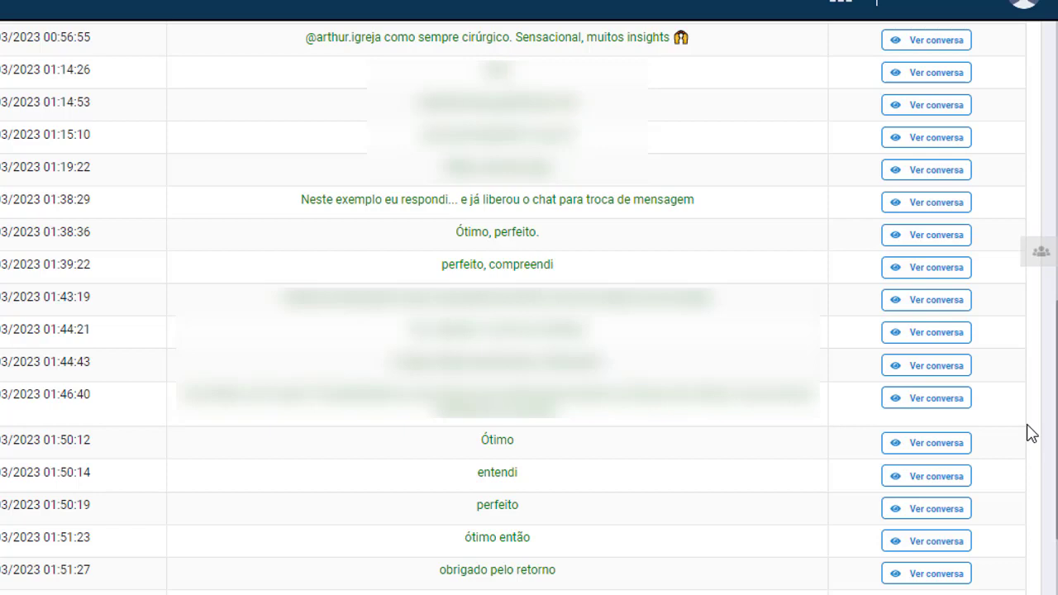
left_click(953, 450)
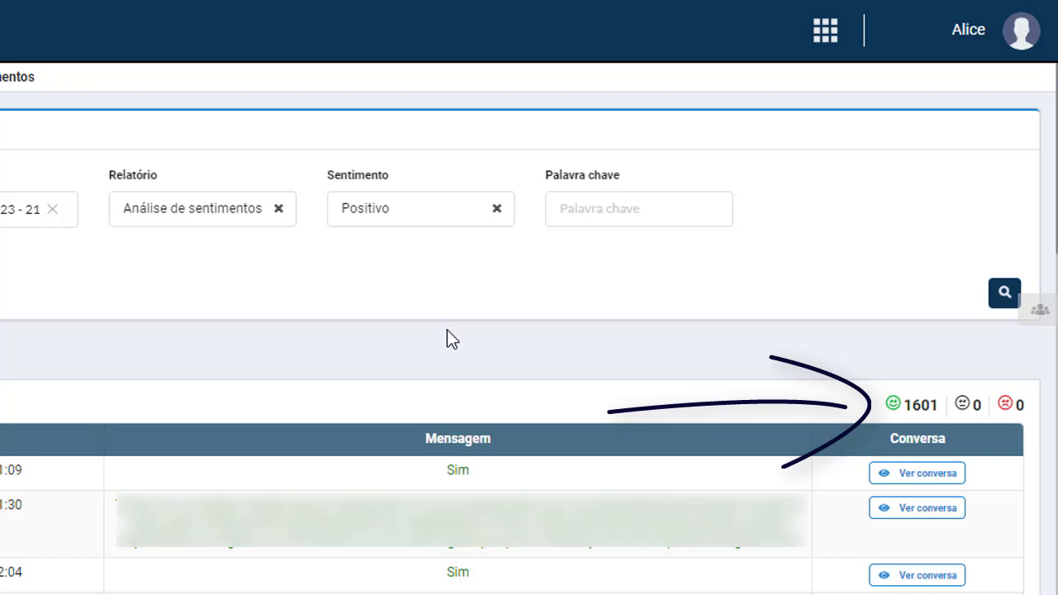
Change the sentiment filter to Negativo and run the sentiment analysis search.
left_click(404, 220)
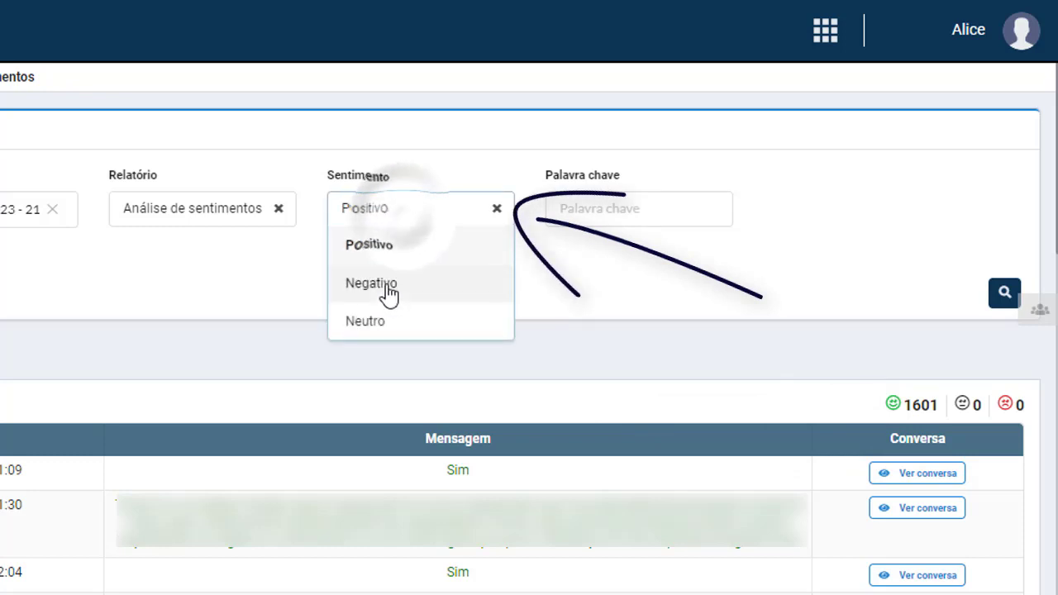
left_click(379, 280)
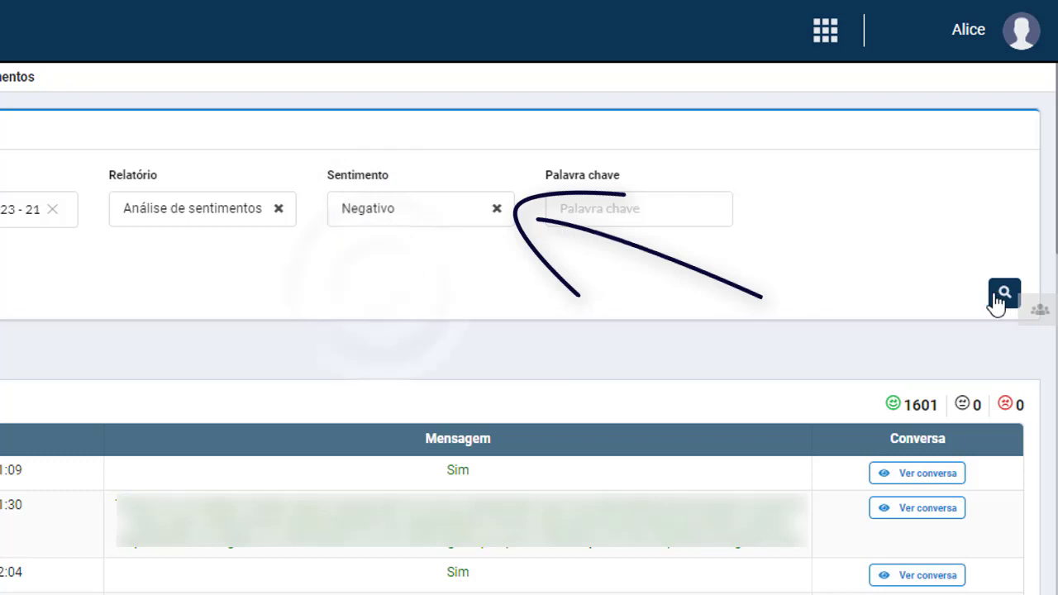
left_click(1002, 294)
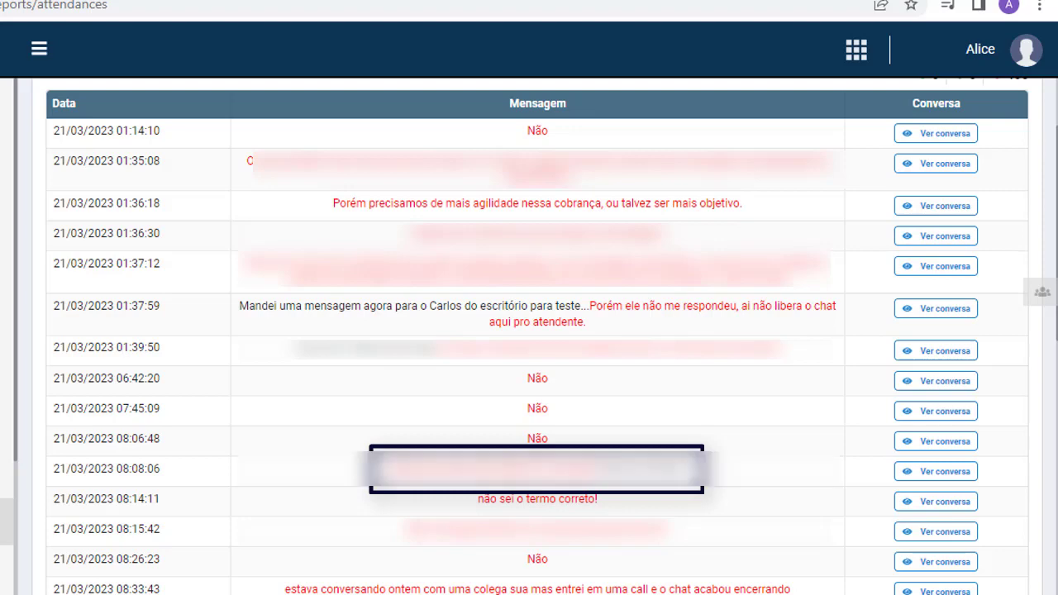
Switch the report type from sentiment analysis to Tabulação.
scroll(602, 197, "up", 4)
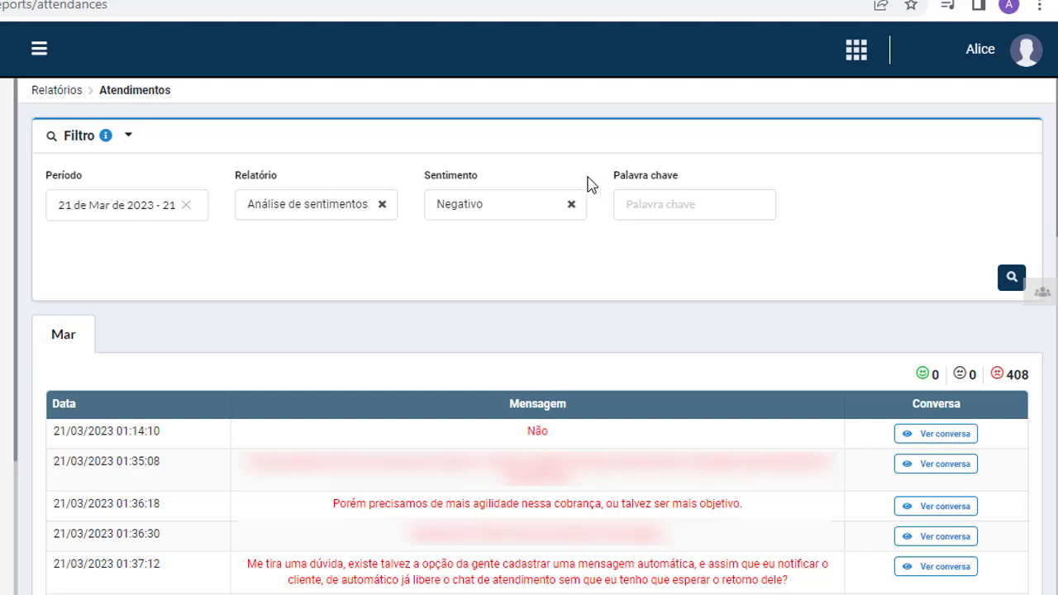
left_click(335, 206)
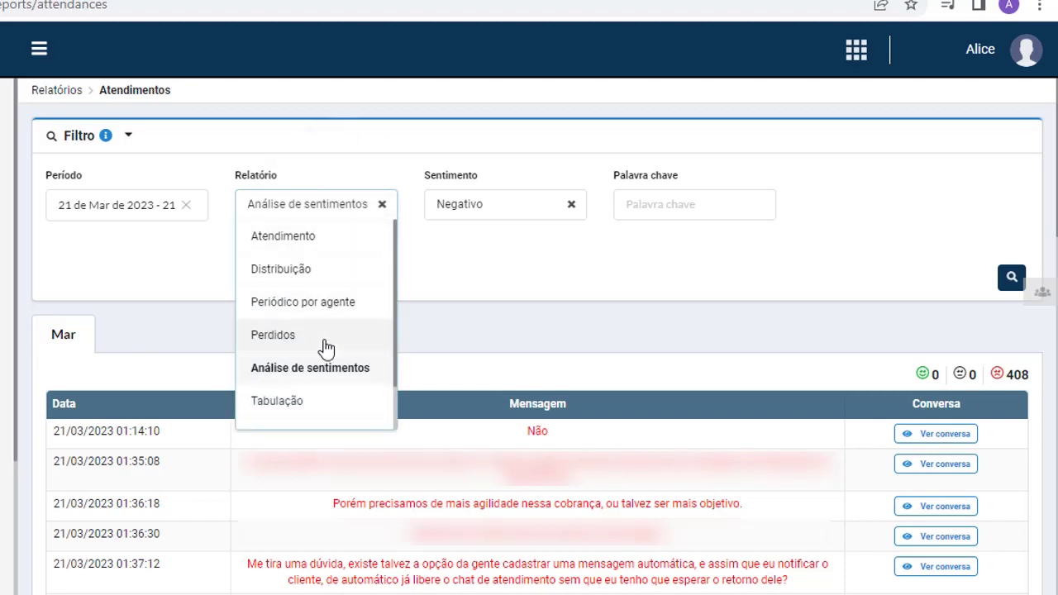
left_click(335, 404)
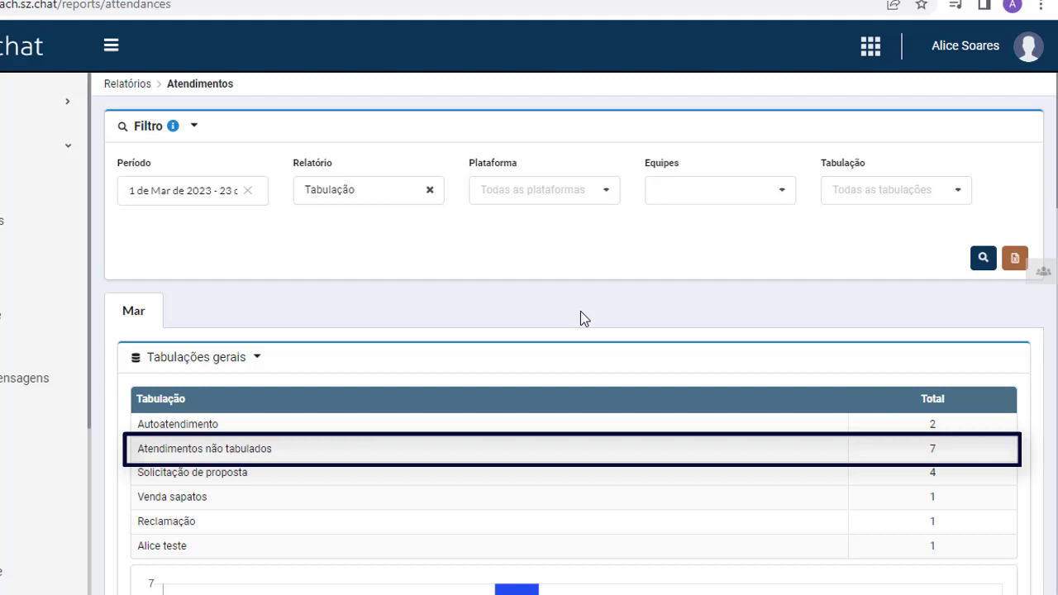
Review the general and per-agent tabulation tables and charts, and open the first agent's Atendimentos não tabulados details.
scroll(1052, 205, "down", 2)
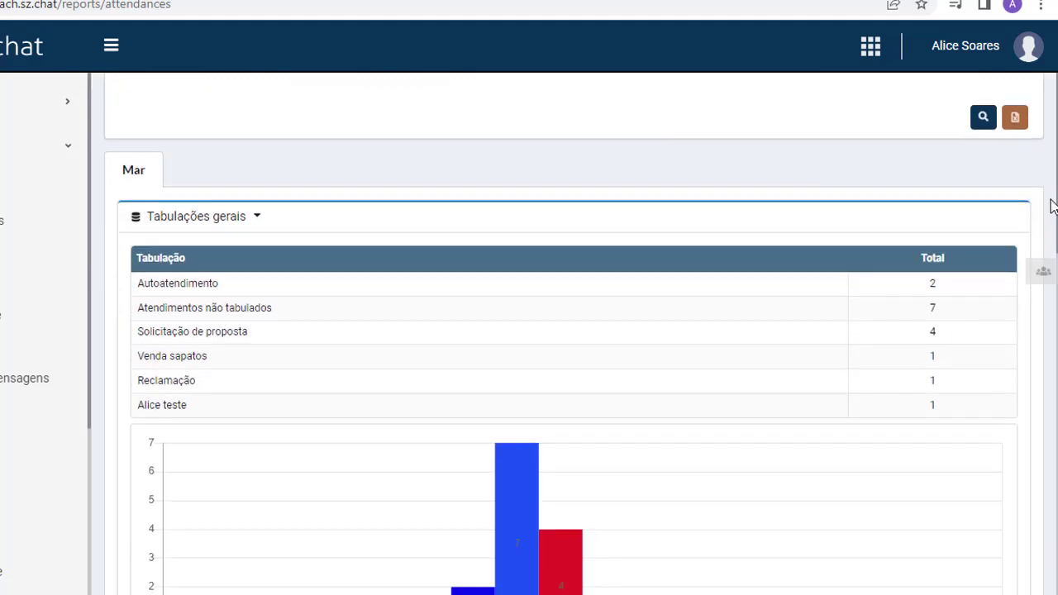
scroll(1052, 205, "down", 3)
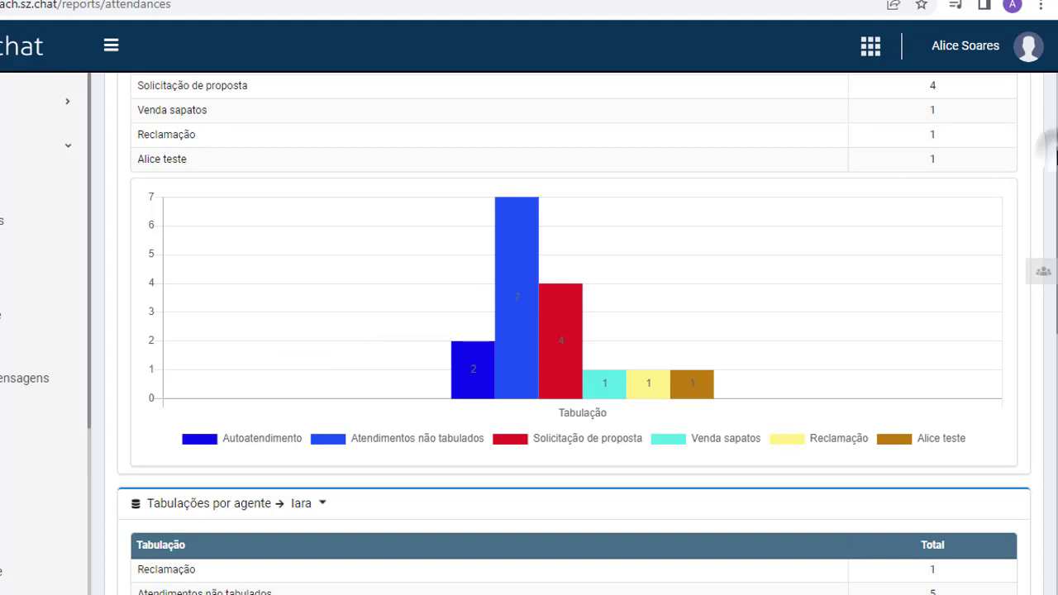
left_click_drag(1056, 157, 1023, 281)
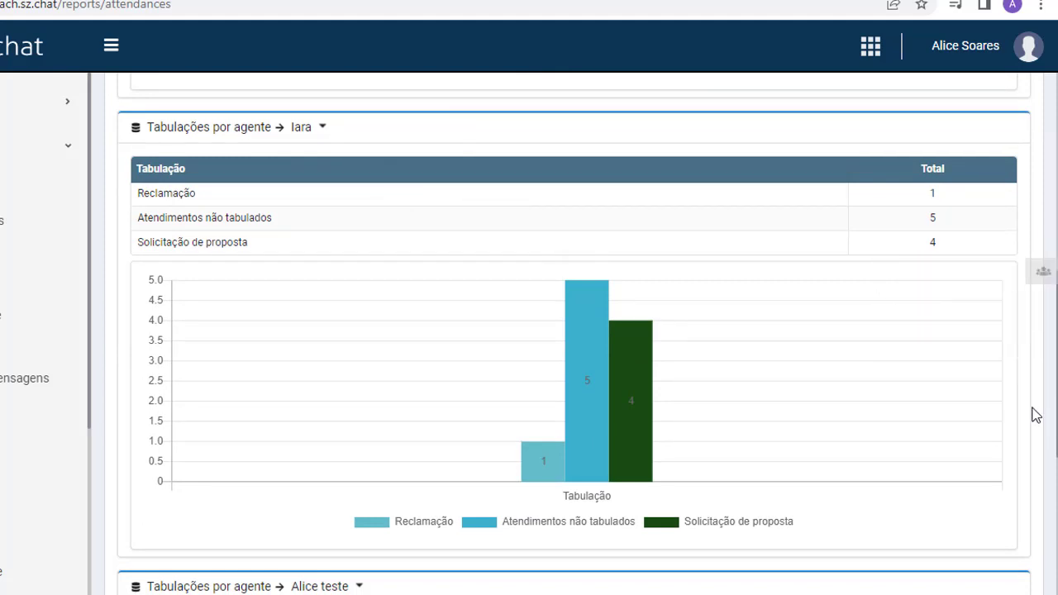
scroll(1011, 489, "down", 5)
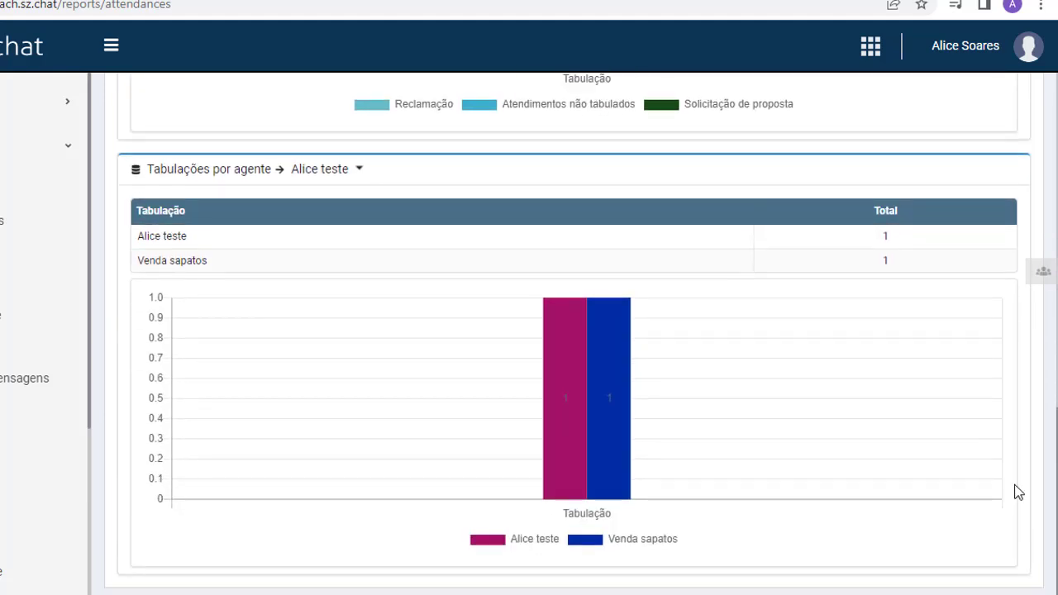
middle_click(989, 446)
scroll(933, 358, "up", 5)
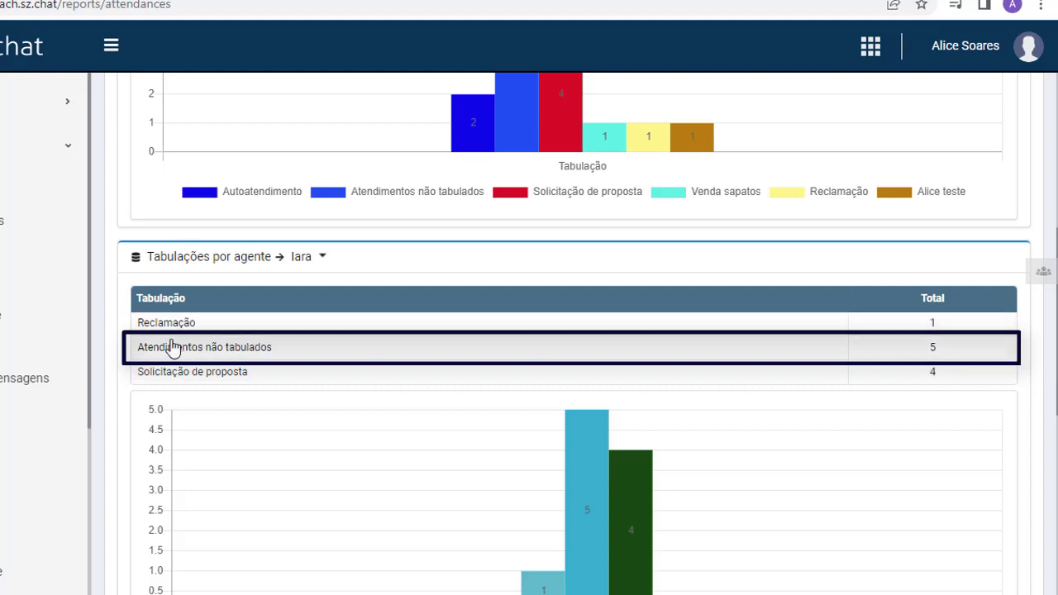
left_click(304, 354)
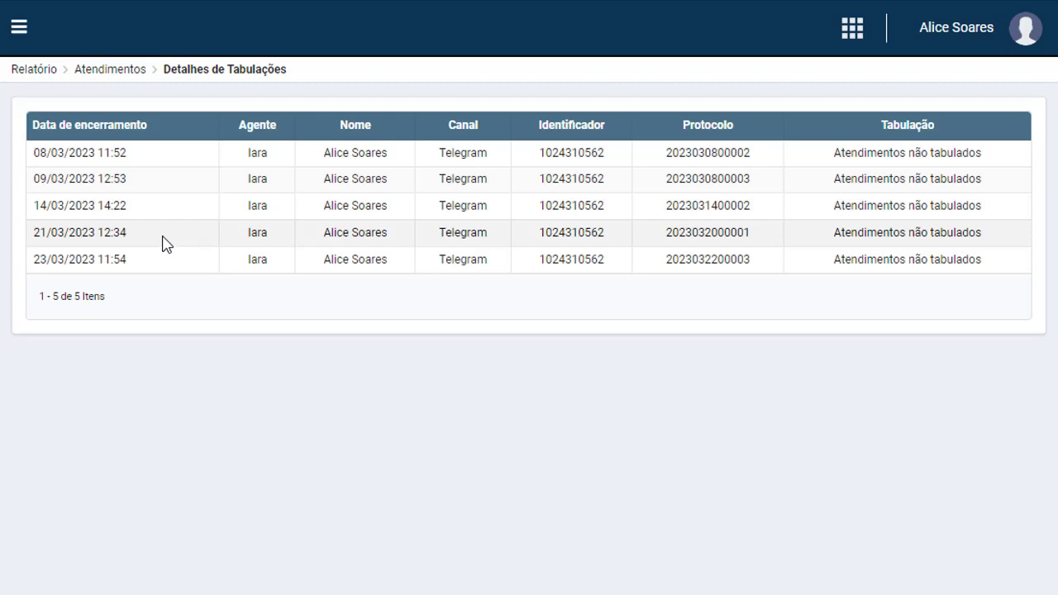
left_click(187, 144)
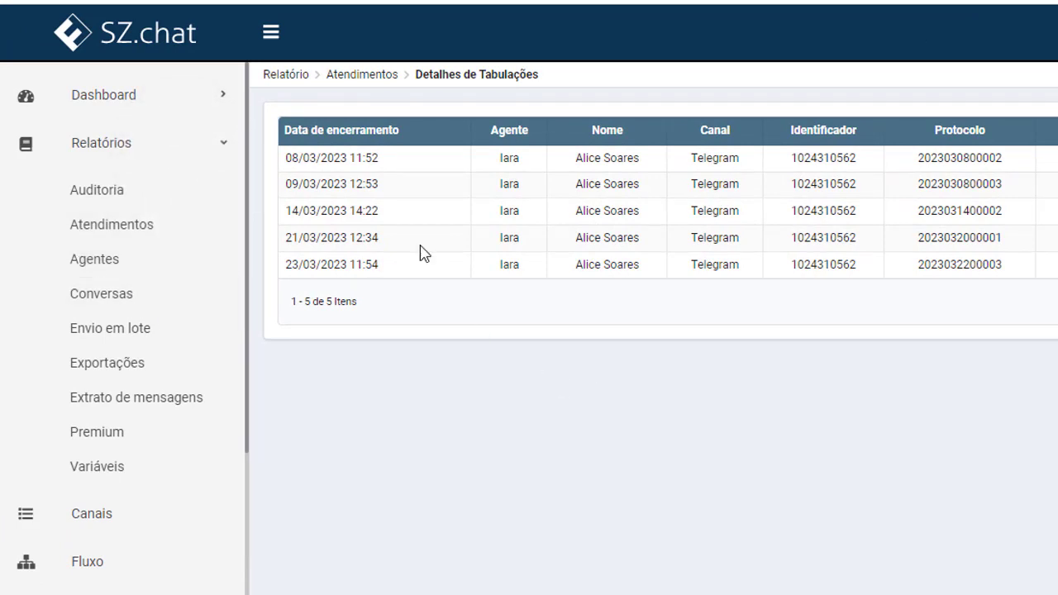
Return to the attendance report, switch the report type to Facebook comments and run the search.
key("alt+Left")
left_click(532, 206)
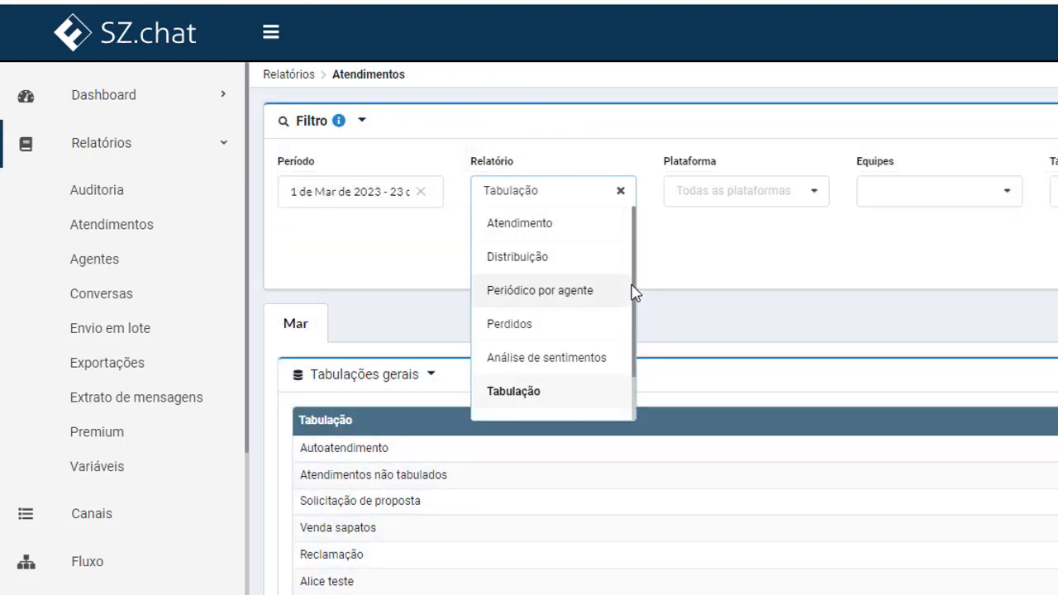
left_click_drag(633, 293, 683, 385)
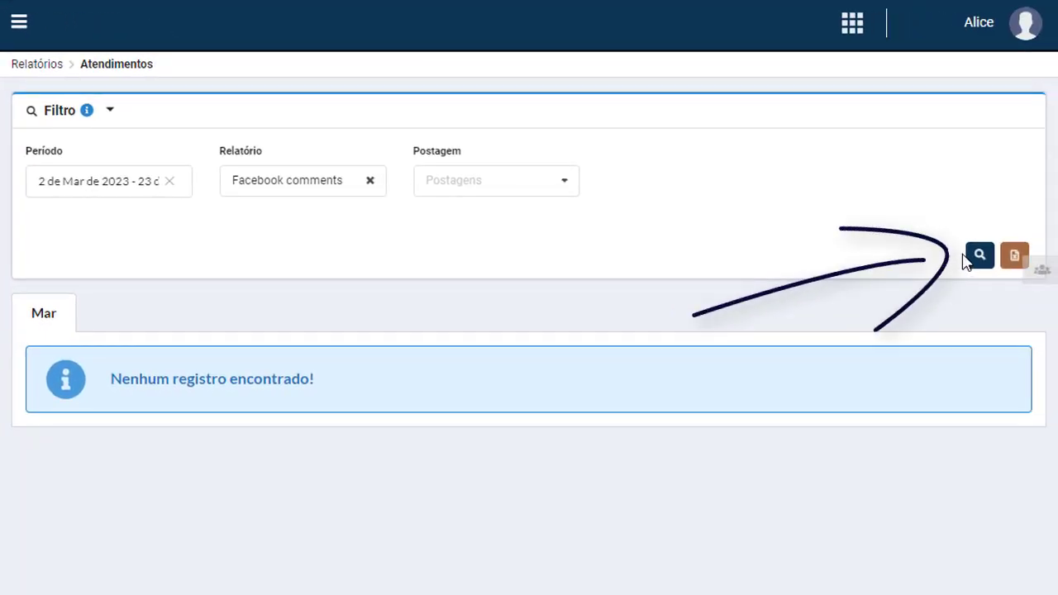
left_click(969, 259)
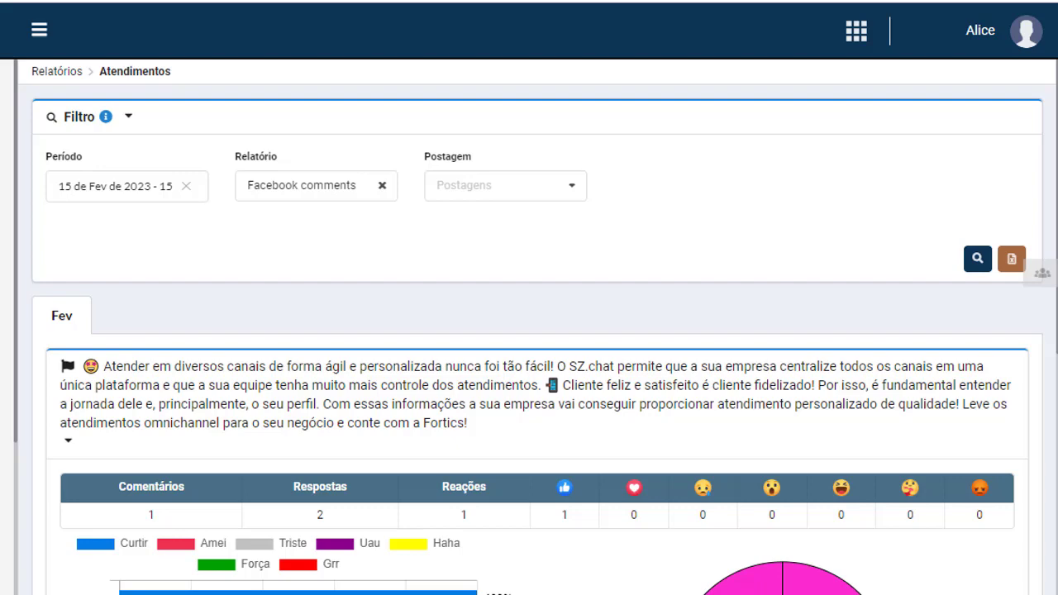
Examine the Facebook post's comment and reaction totals, its charts and the table of individual comments.
scroll(1030, 371, "down", 6)
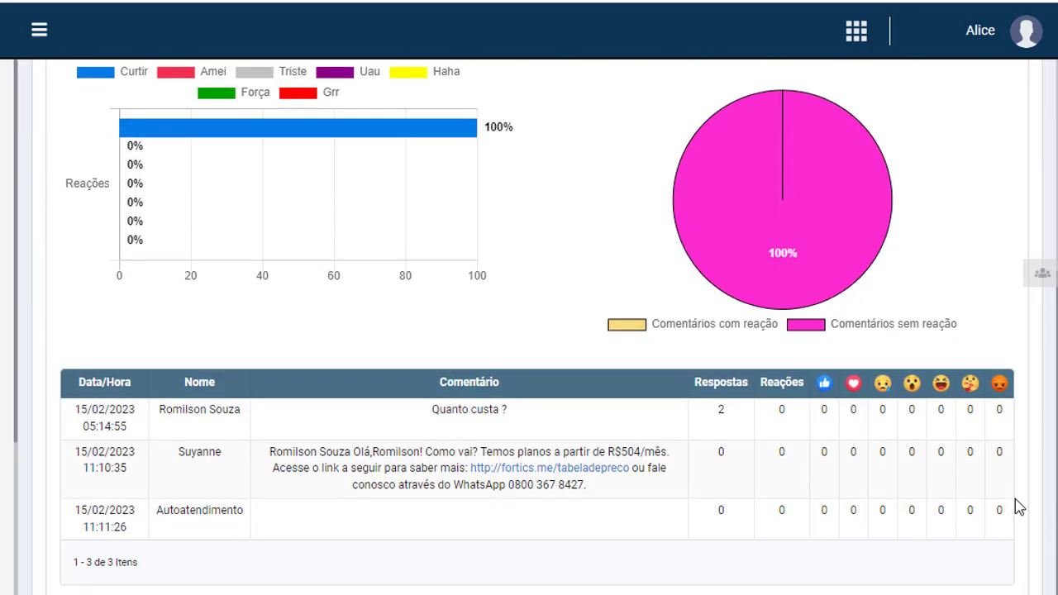
scroll(1031, 394, "up", 6)
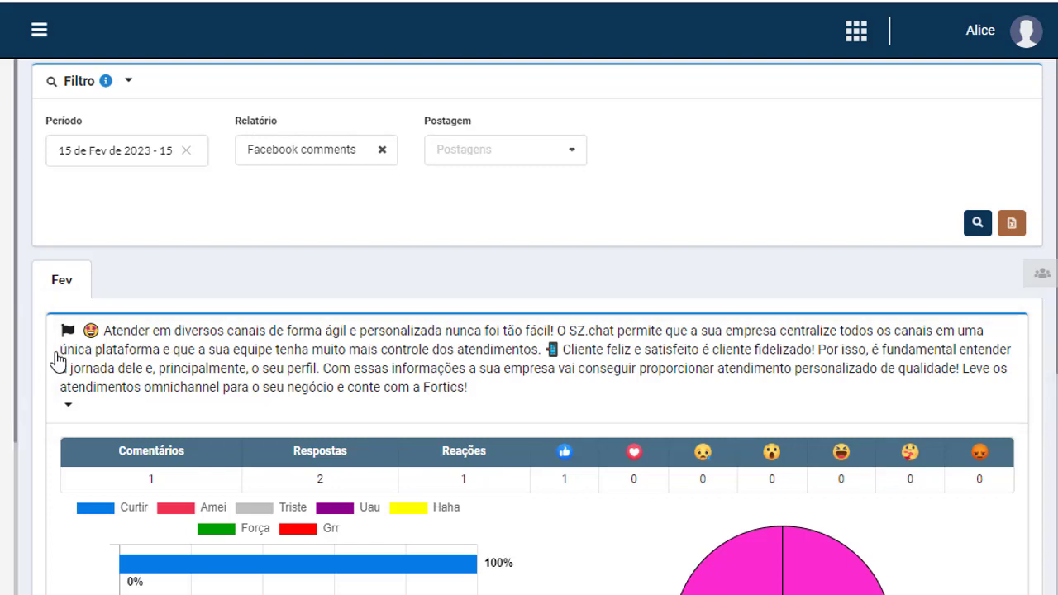
mouse_move(65, 332)
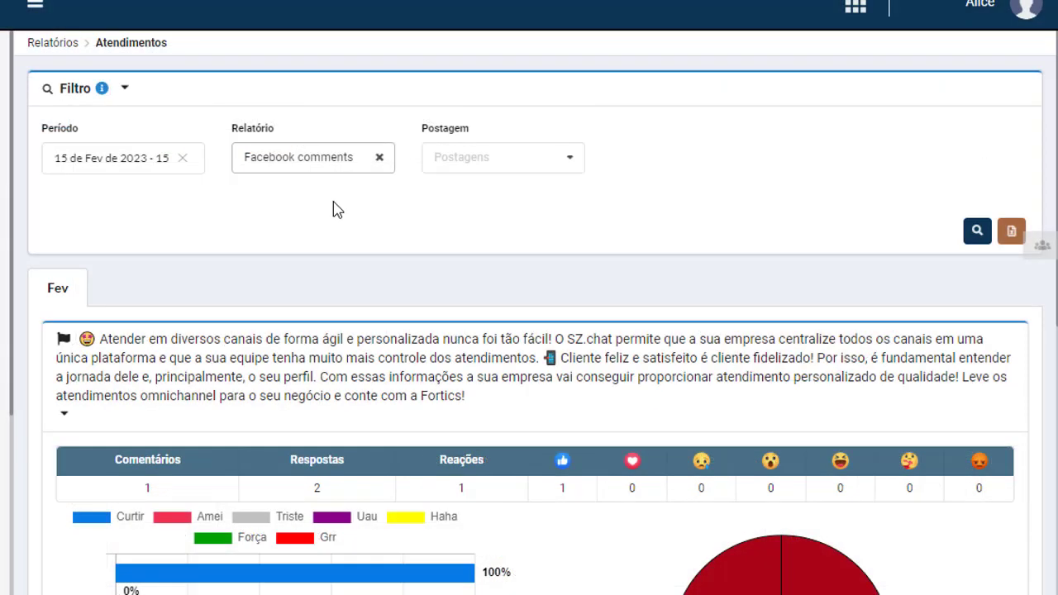
Switch the report type to Instagram comments and review the post's comment and reply tables.
left_click(302, 168)
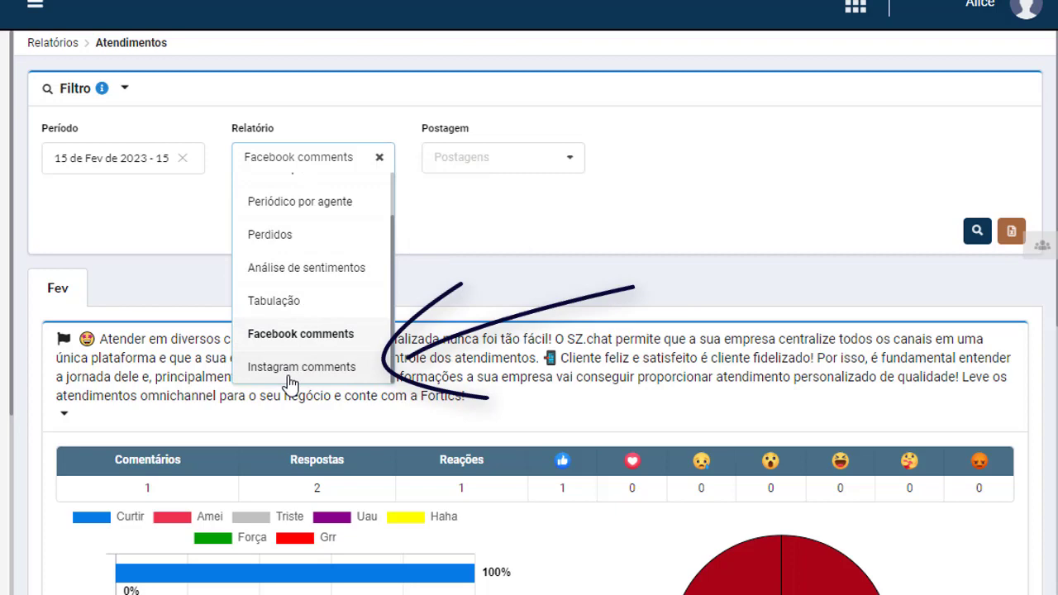
left_click(289, 372)
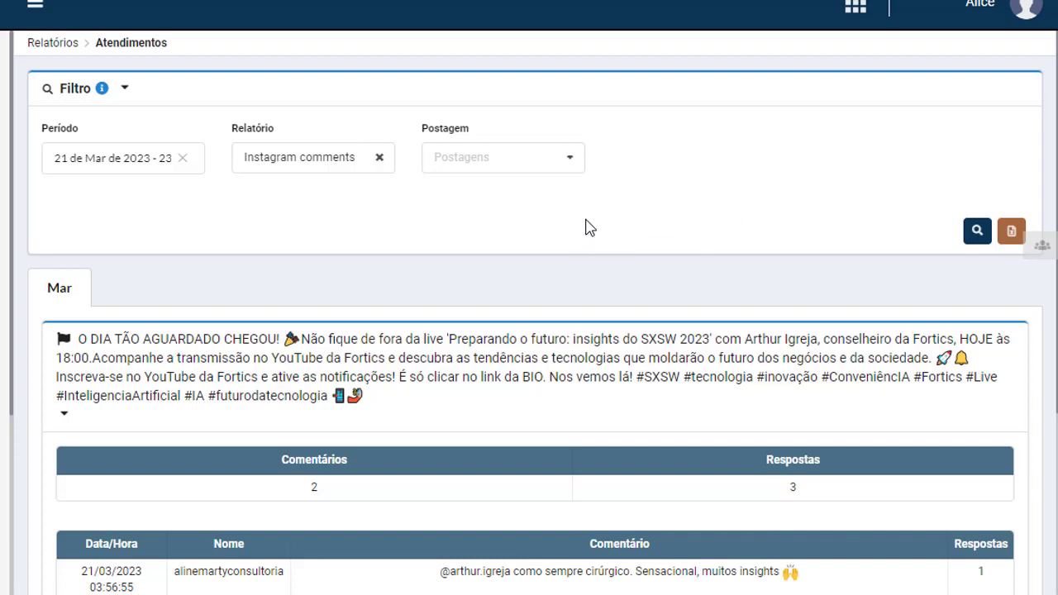
mouse_move(454, 394)
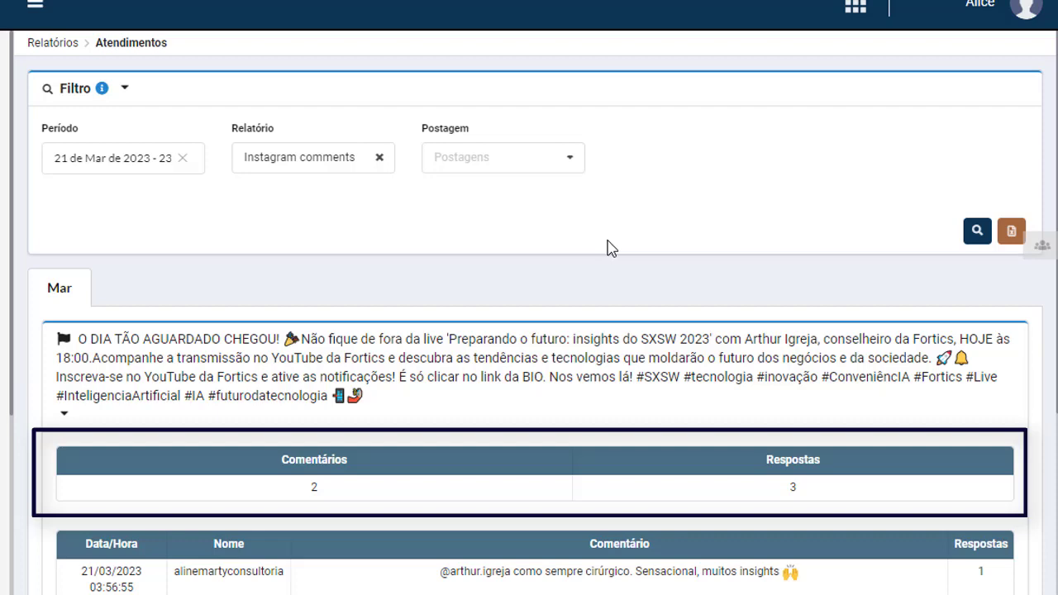
scroll(611, 248, "down", 3)
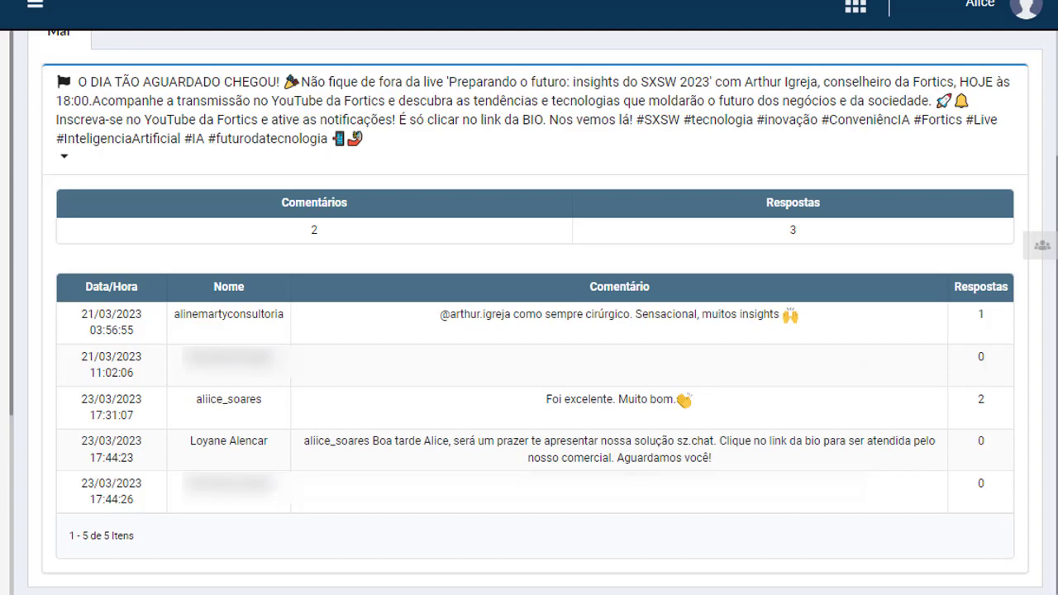
scroll(558, 171, "up", 3)
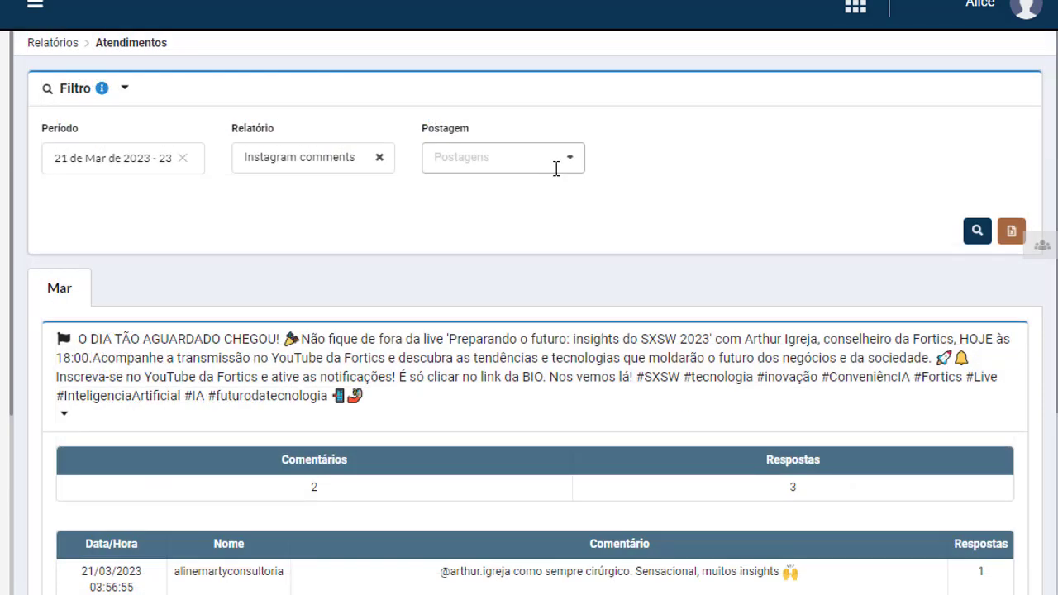